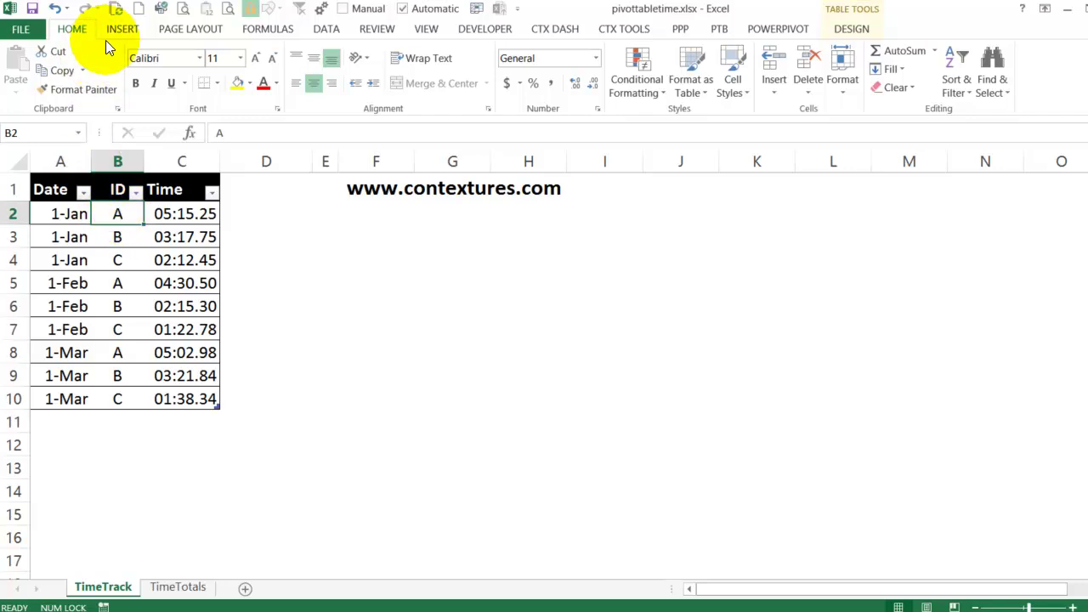
# Step: Insert a PivotTable from Table1 on the existing worksheet at TimeTrack!$F$3
pyautogui.click(121, 29)
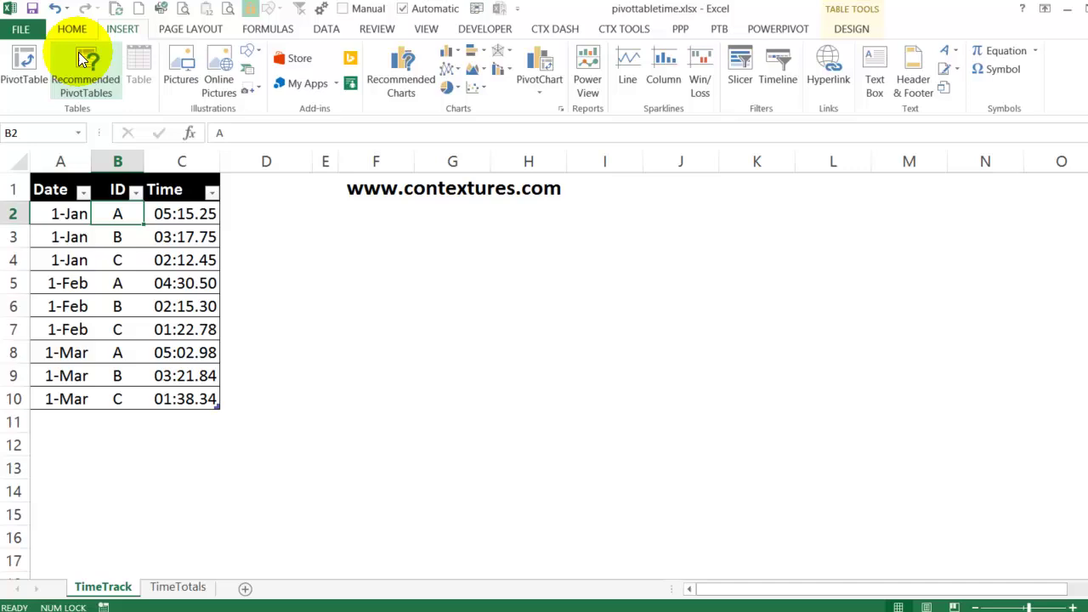
pyautogui.click(28, 59)
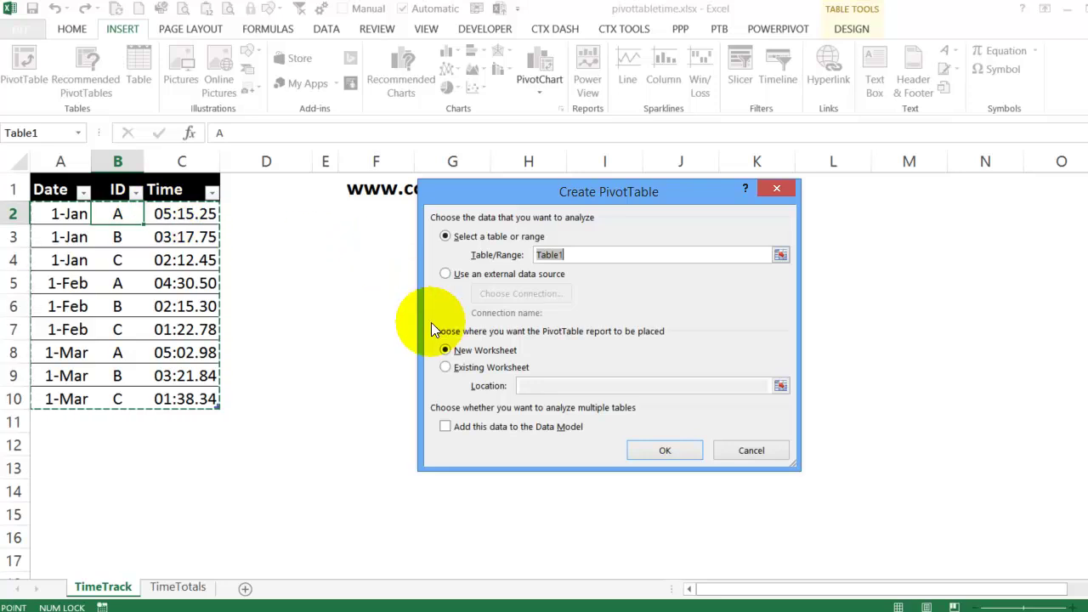
pyautogui.click(458, 371)
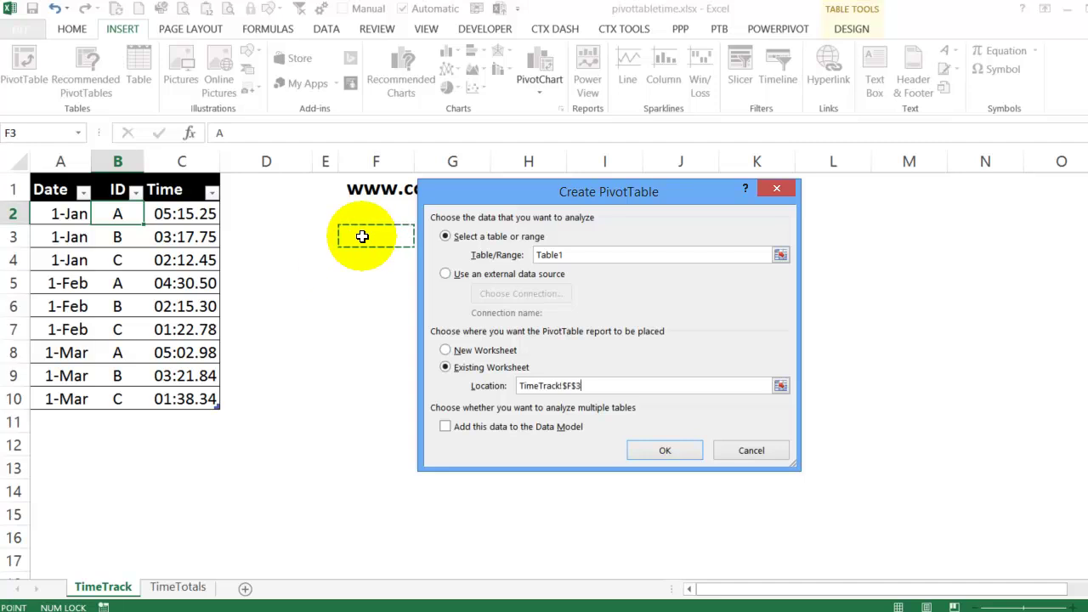
pyautogui.click(669, 450)
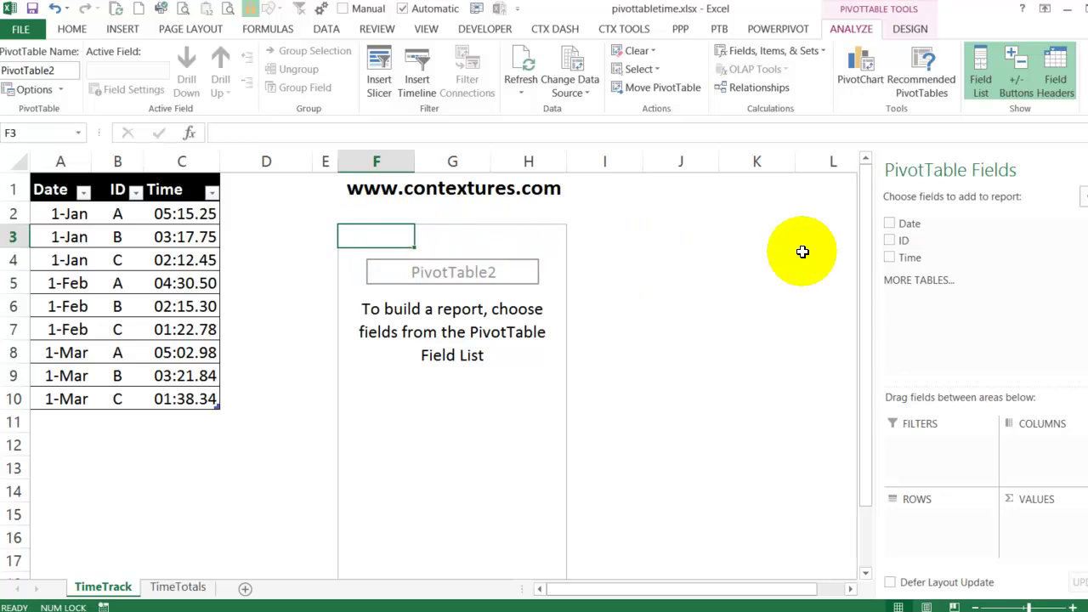
# Step: Put ID in Rows and Time in Values, then switch the Time summary from Count to Max
pyautogui.click(892, 239)
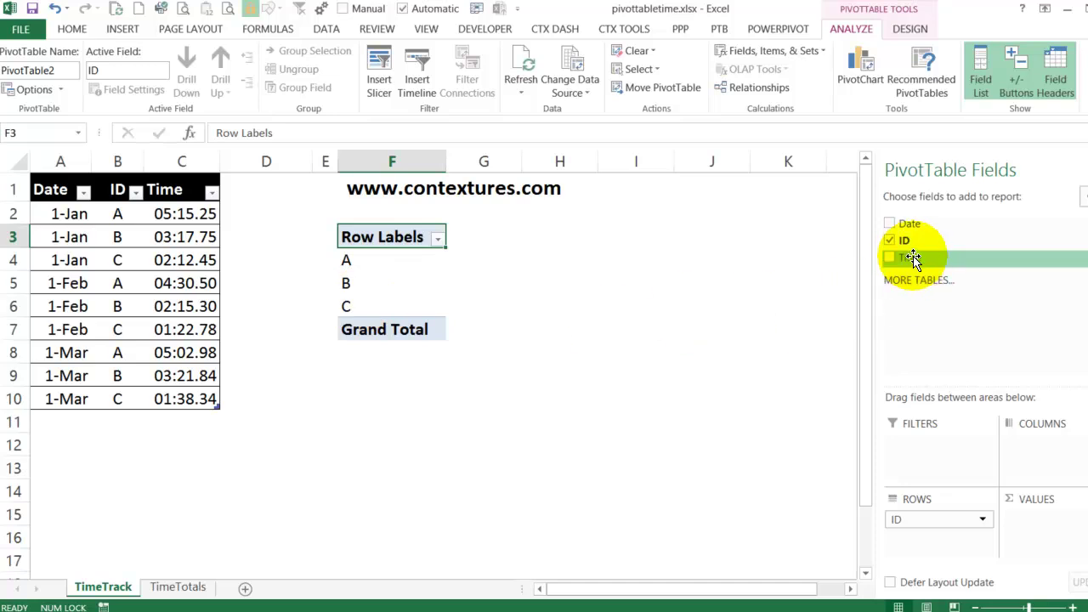
pyautogui.moveTo(913, 259); pyautogui.dragTo(1032, 522)
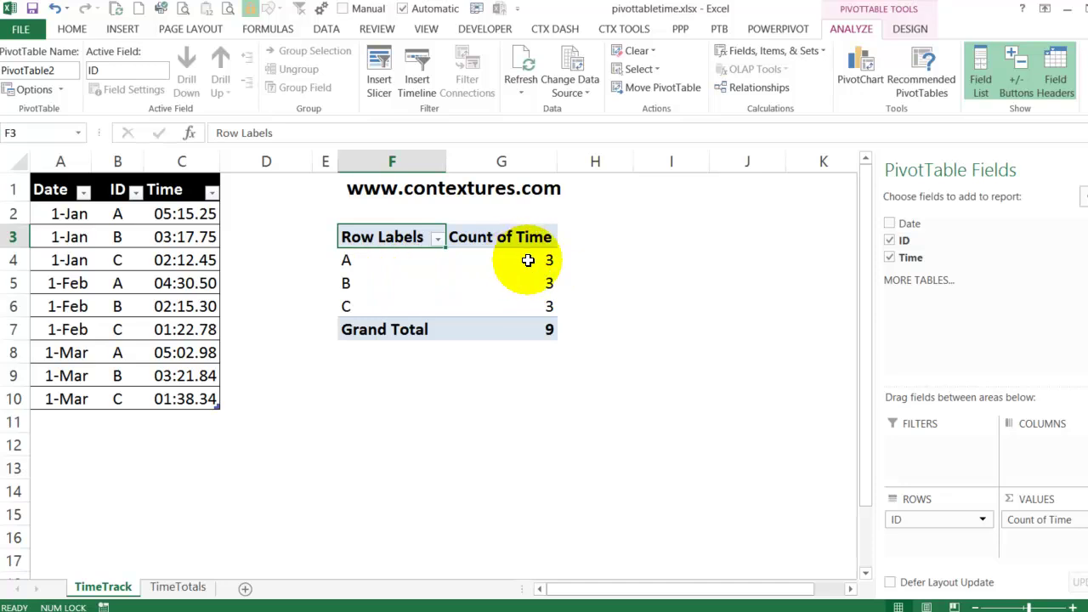
pyautogui.moveTo(524, 256)
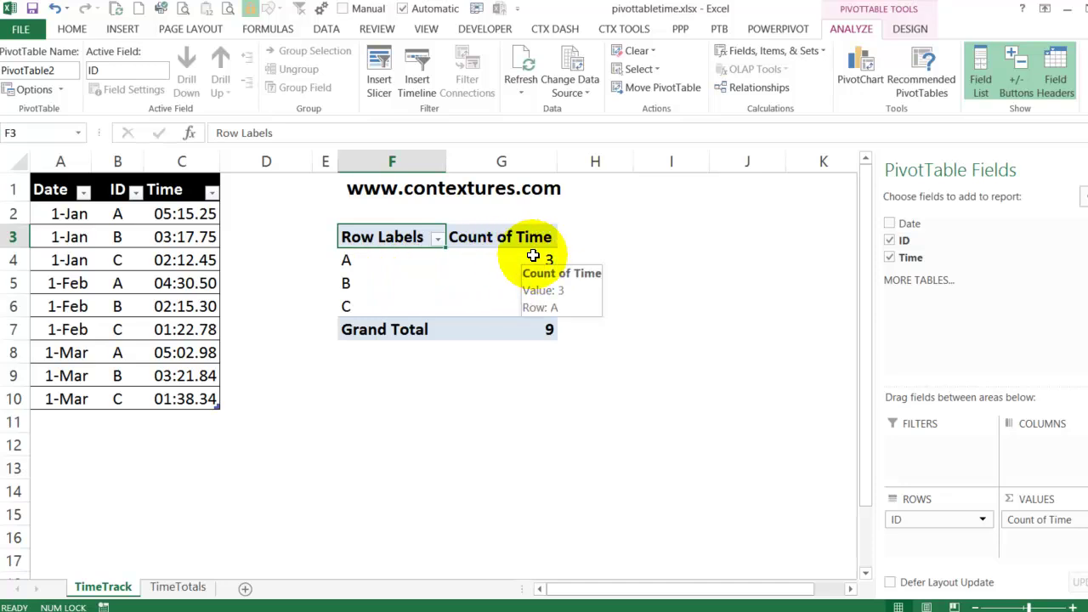
pyautogui.click(526, 258)
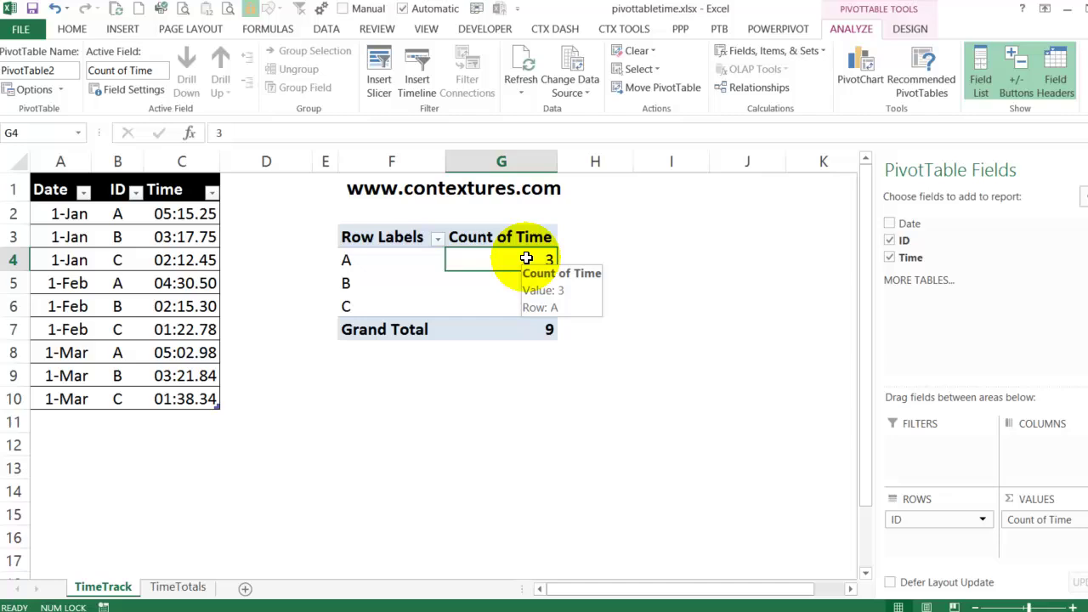
pyautogui.rightClick(511, 257)
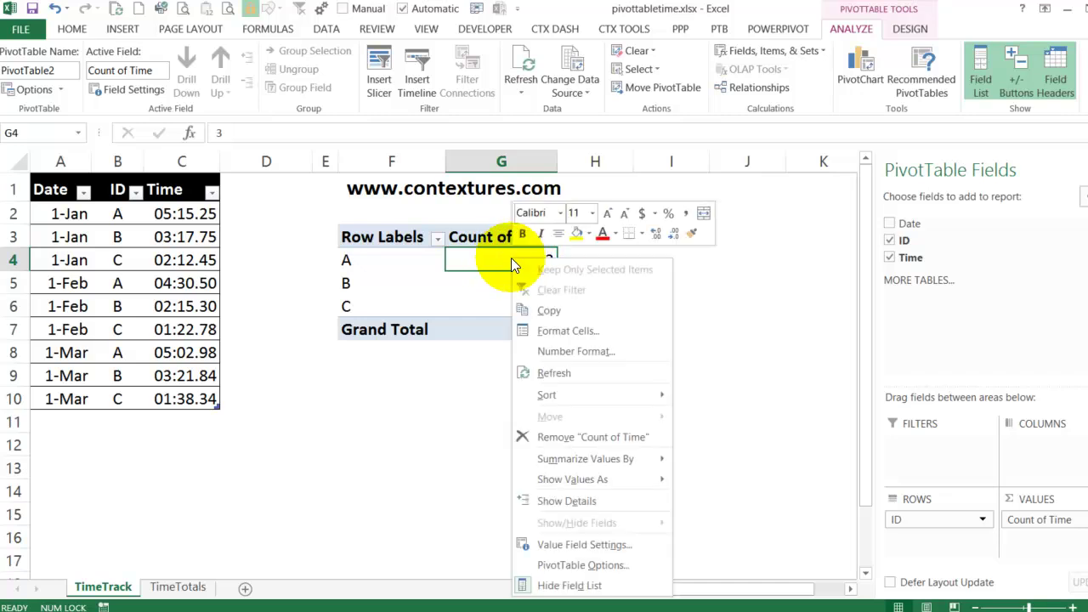
pyautogui.moveTo(559, 461)
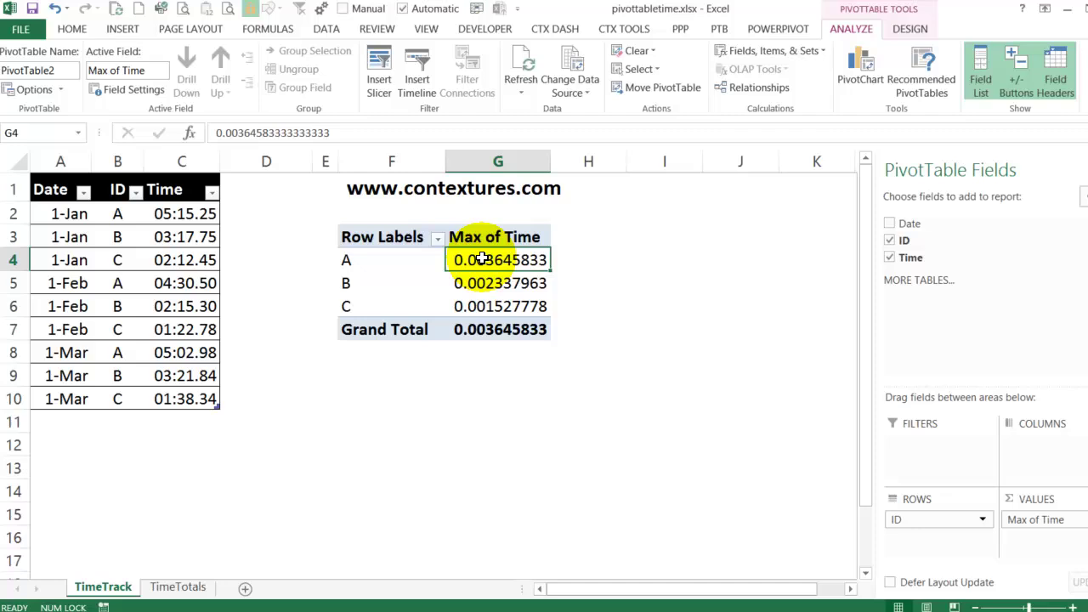
pyautogui.moveTo(479, 306)
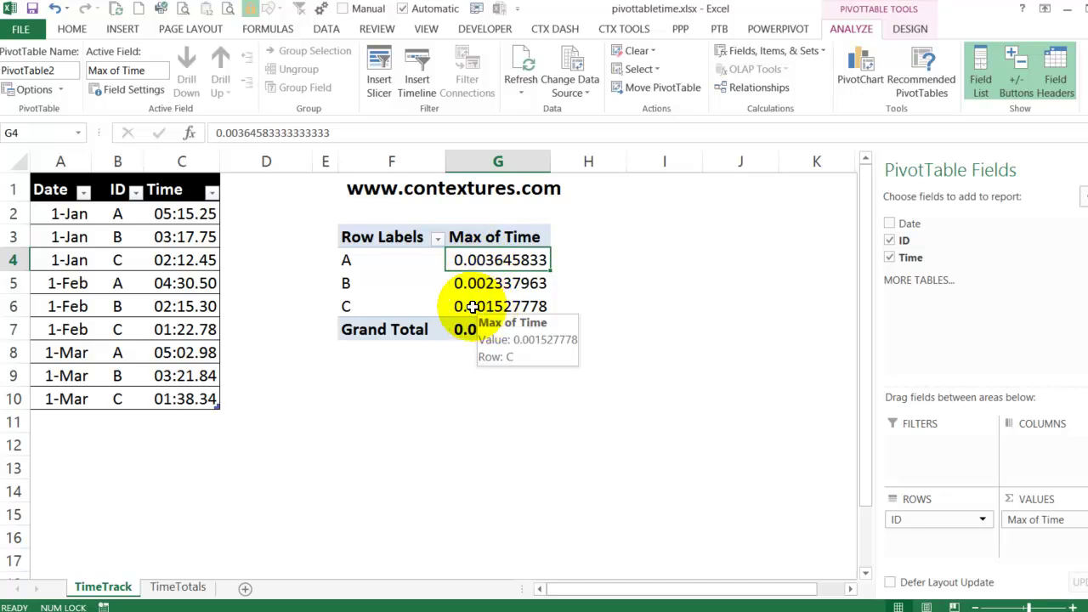
# Step: Give the Max of Time field the 30:55.2 time number format in Value Field Settings
pyautogui.rightClick(473, 260)
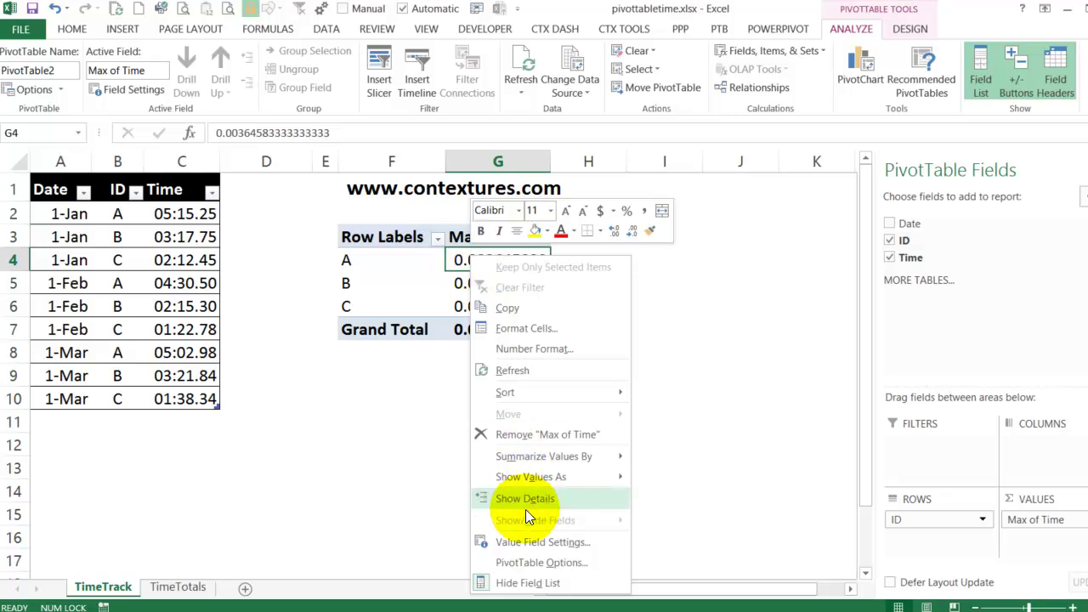
pyautogui.click(527, 540)
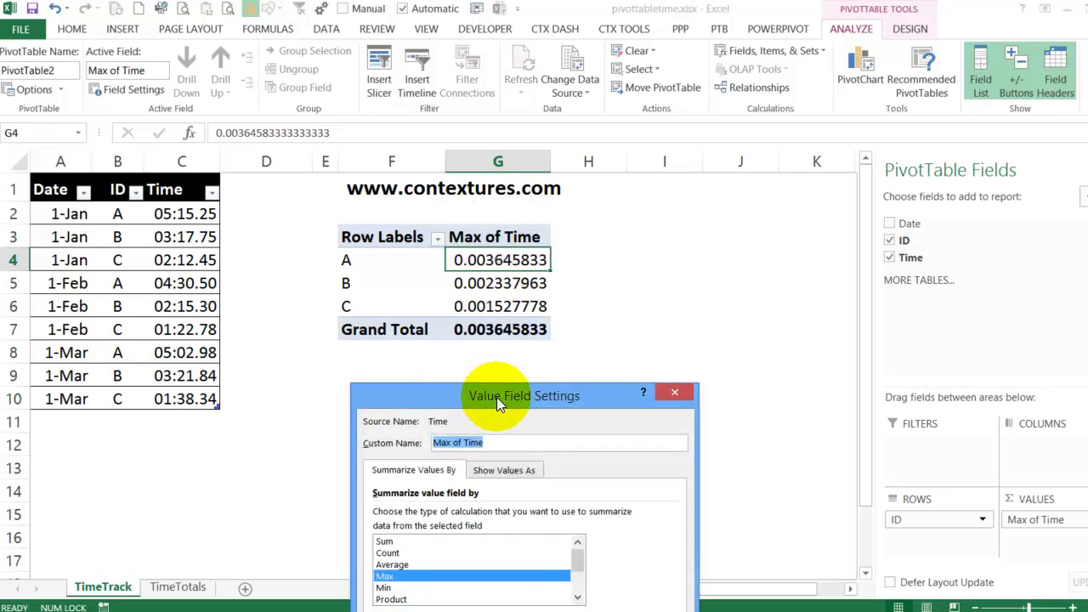
pyautogui.moveTo(496, 397); pyautogui.dragTo(381, 238)
pyautogui.click(362, 489)
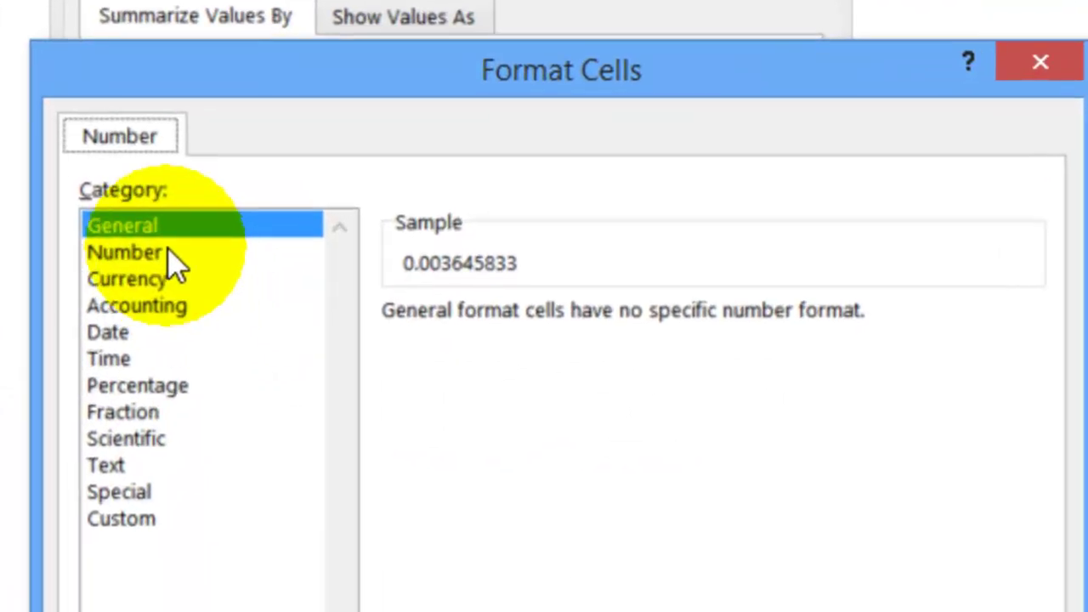
pyautogui.click(170, 375)
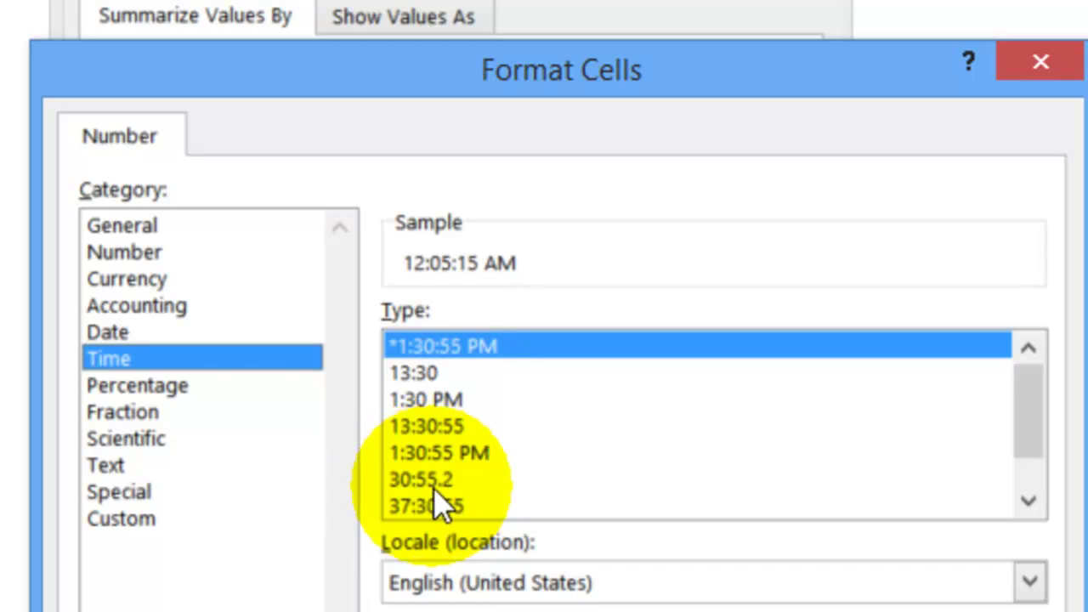
pyautogui.click(432, 485)
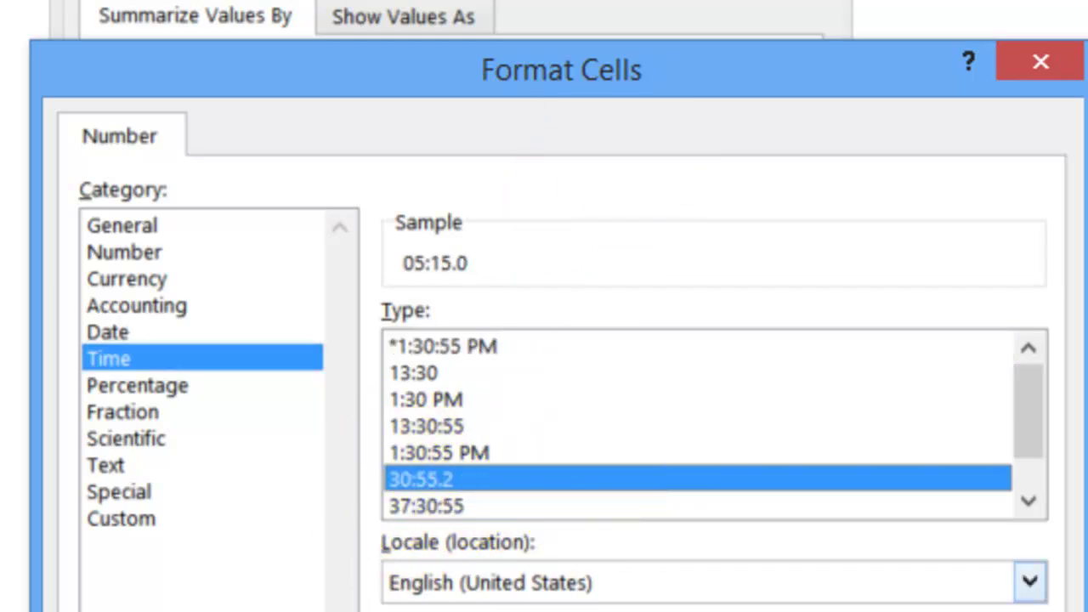
pyautogui.press('Return')
pyautogui.click(513, 425)
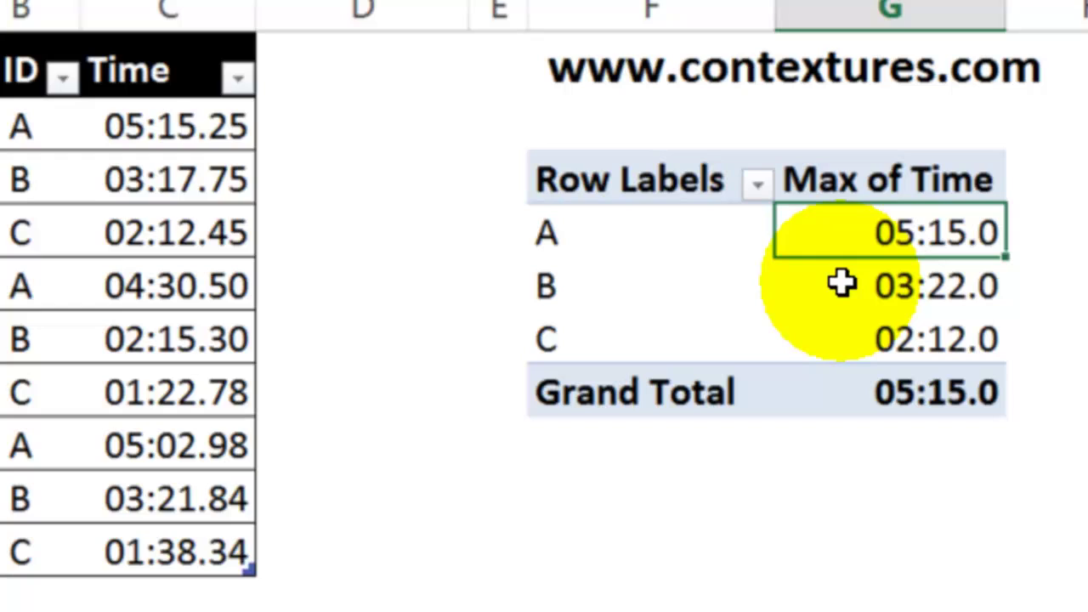
pyautogui.moveTo(985, 244)
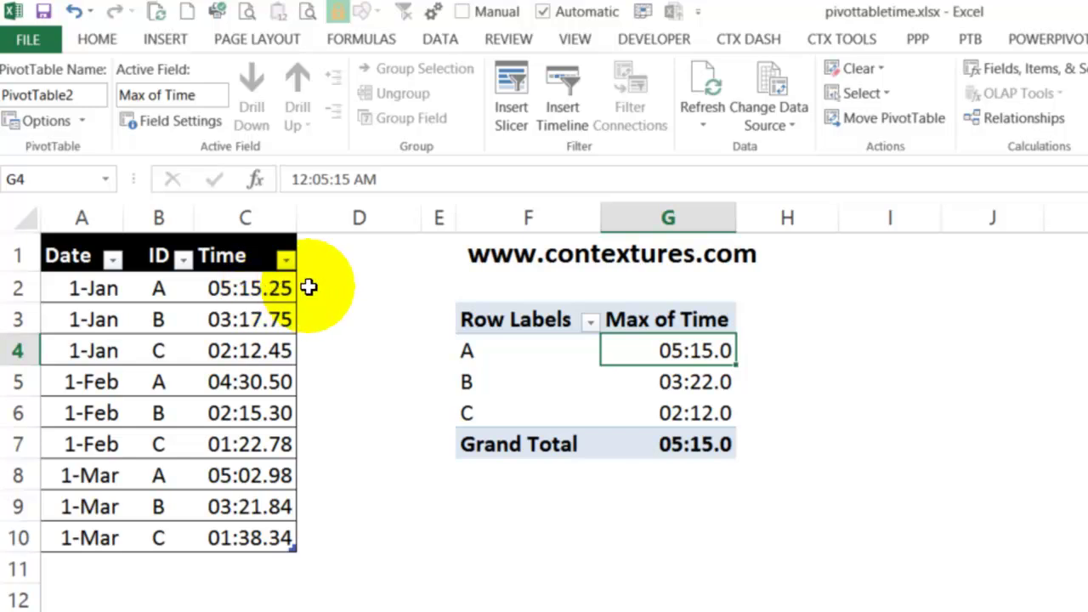
# Step: Enter the heading 'TimeCalc' in cell D1 beside Time
pyautogui.click(321, 247)
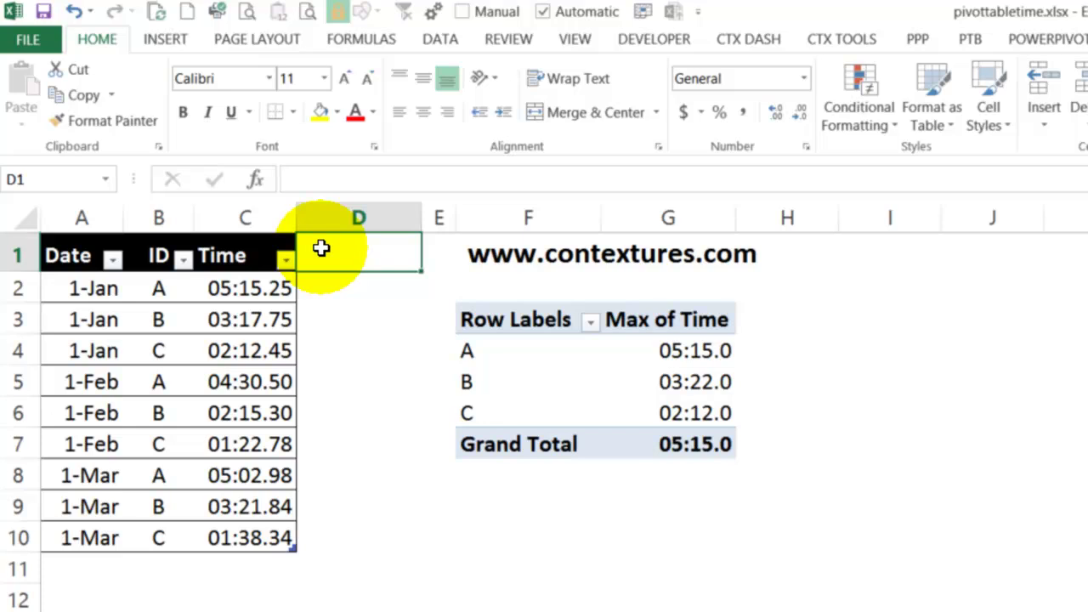
pyautogui.write('TimeCalc')
pyautogui.press('Return')
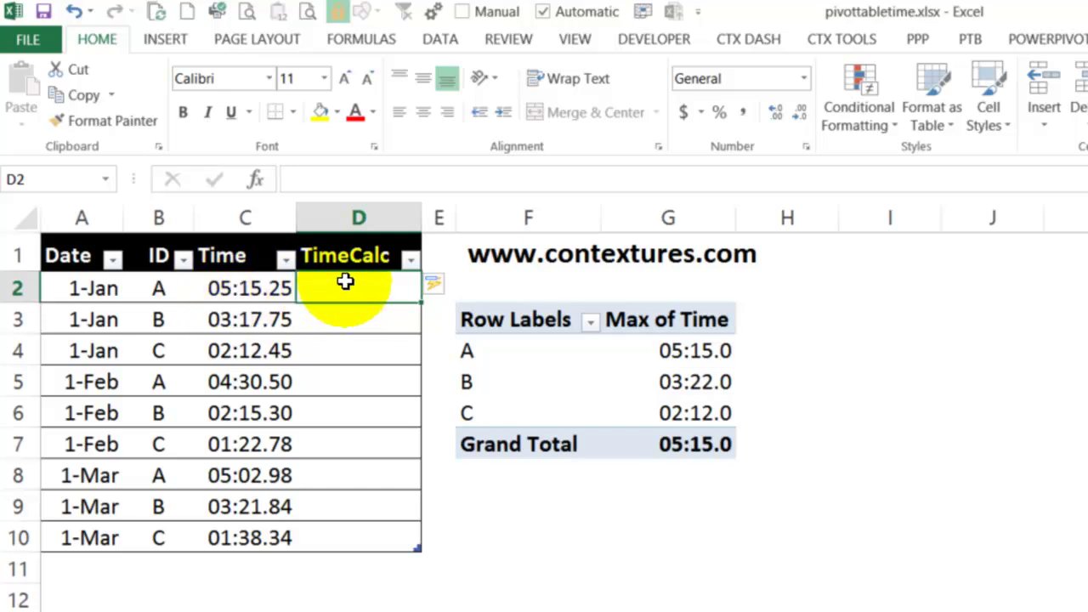
pyautogui.write('=')
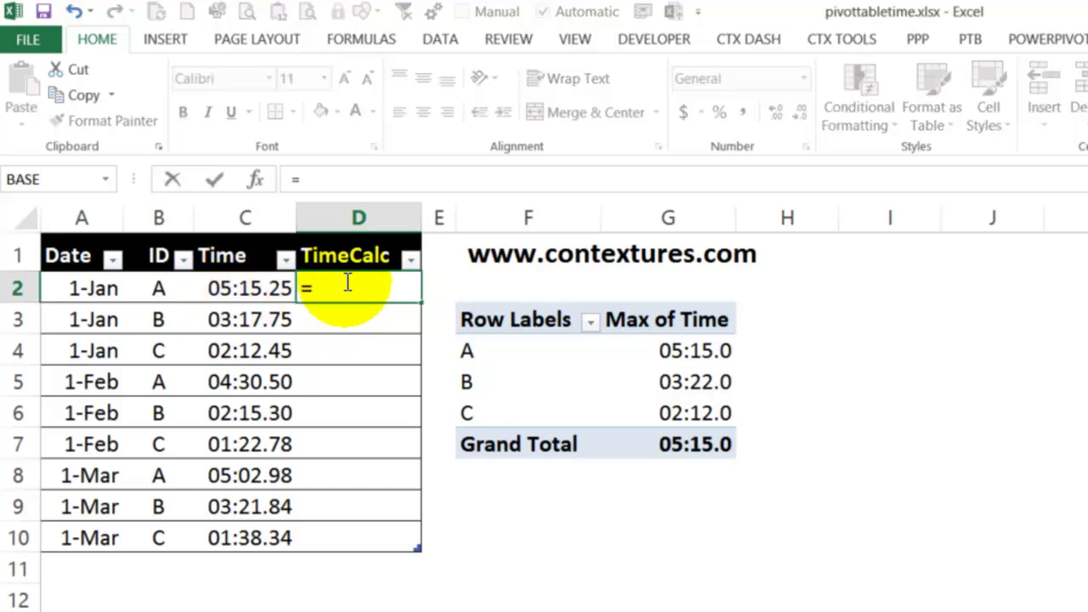
pyautogui.click(247, 292)
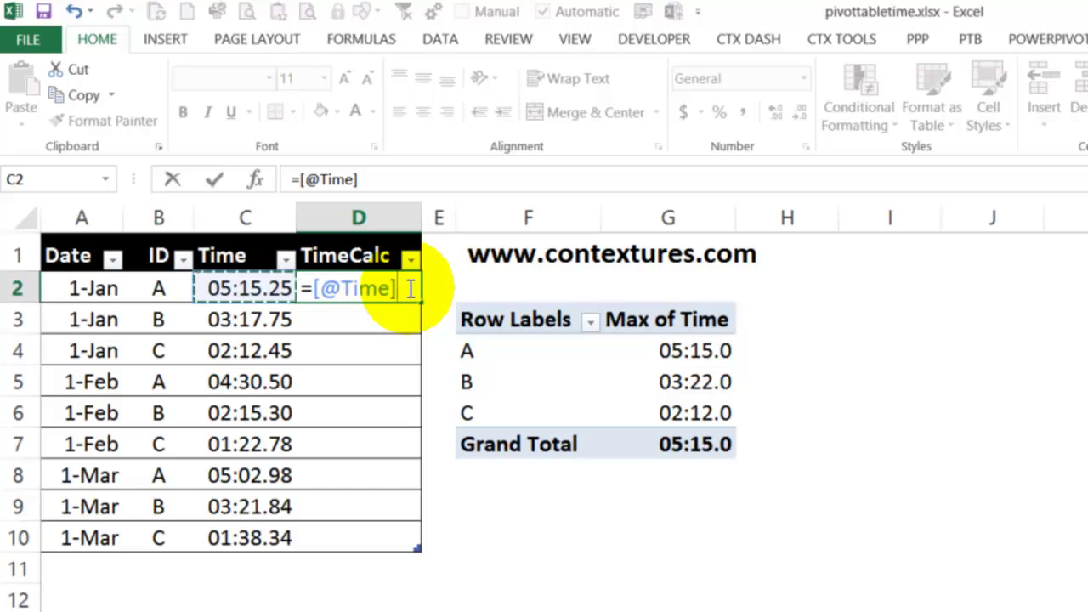
pyautogui.press('Return')
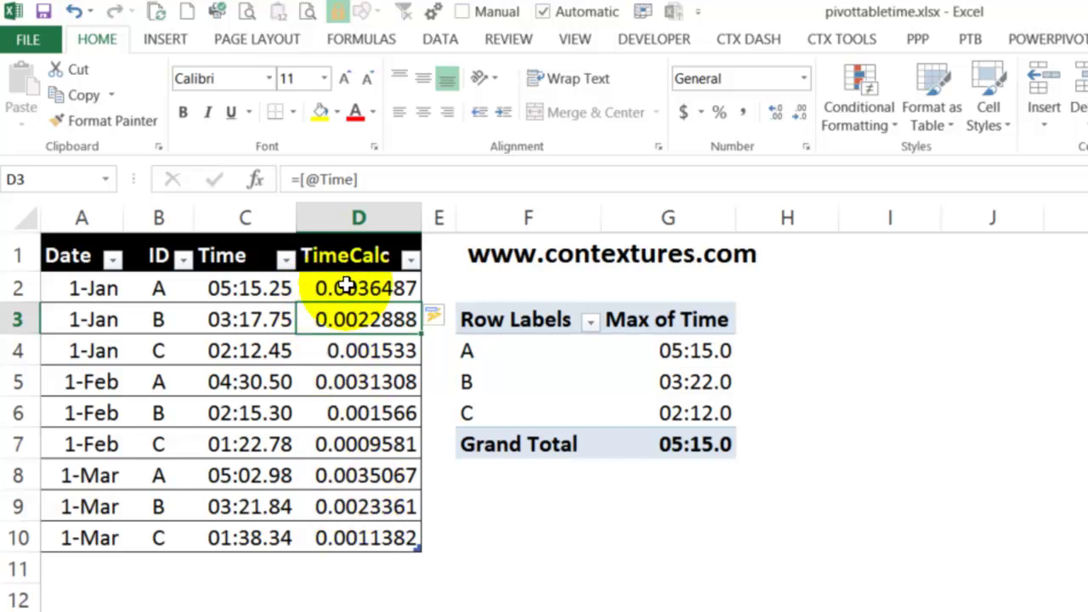
pyautogui.click(241, 282)
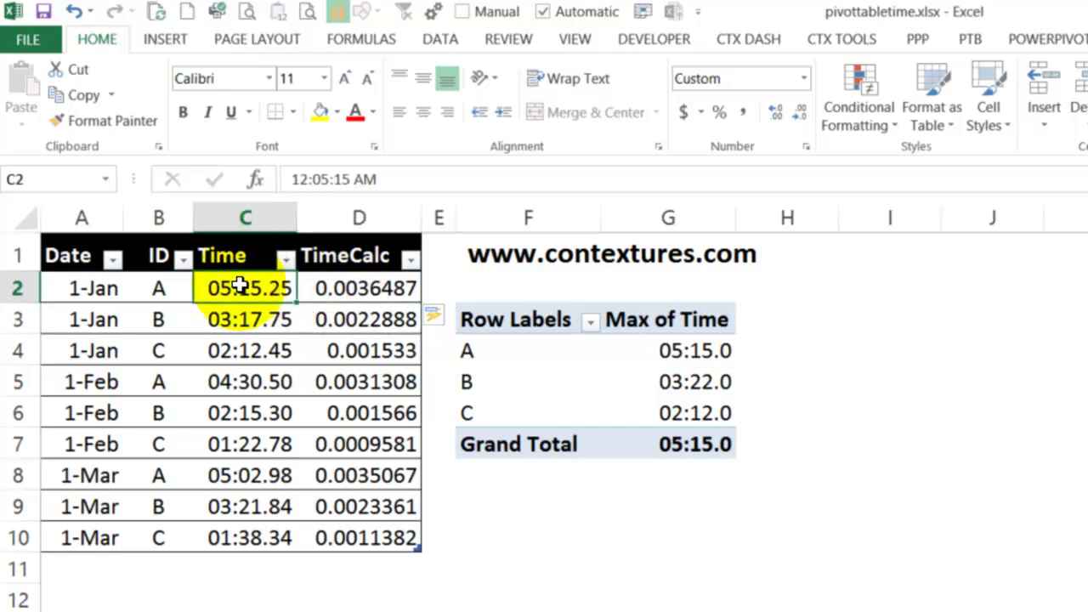
# Step: Refresh the pivot table, then drag TimeCalc into Values as Sum of TimeCalc
pyautogui.click(323, 287)
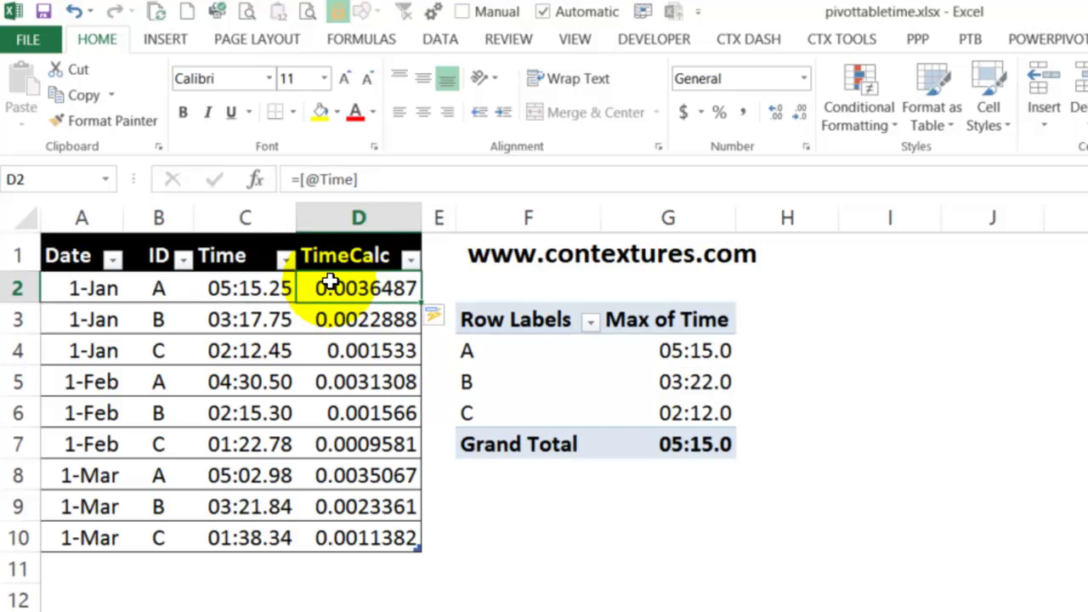
pyautogui.click(664, 350)
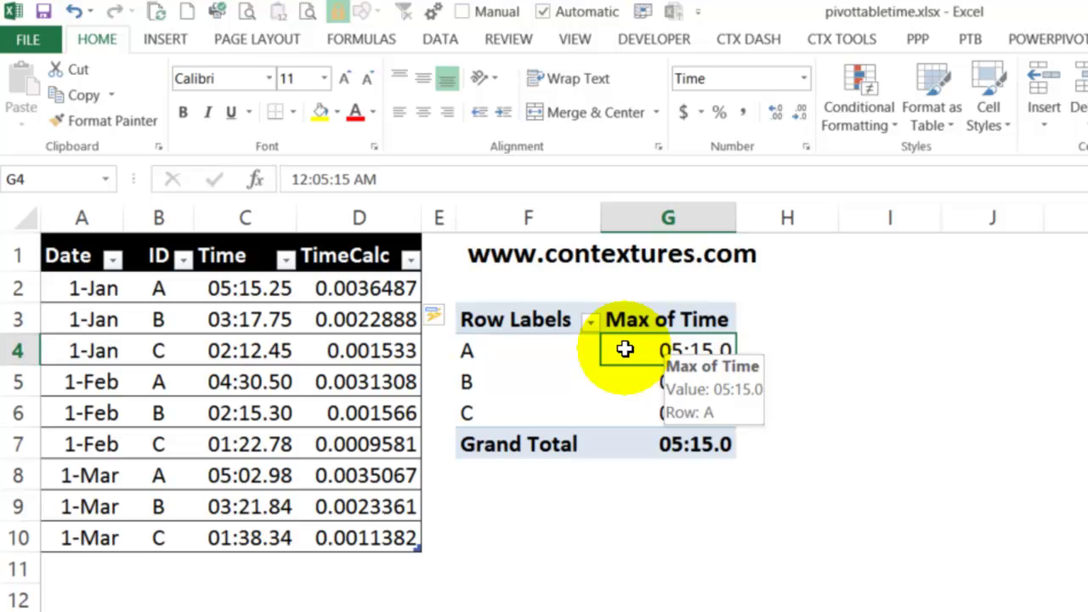
pyautogui.rightClick(626, 349)
pyautogui.click(680, 499)
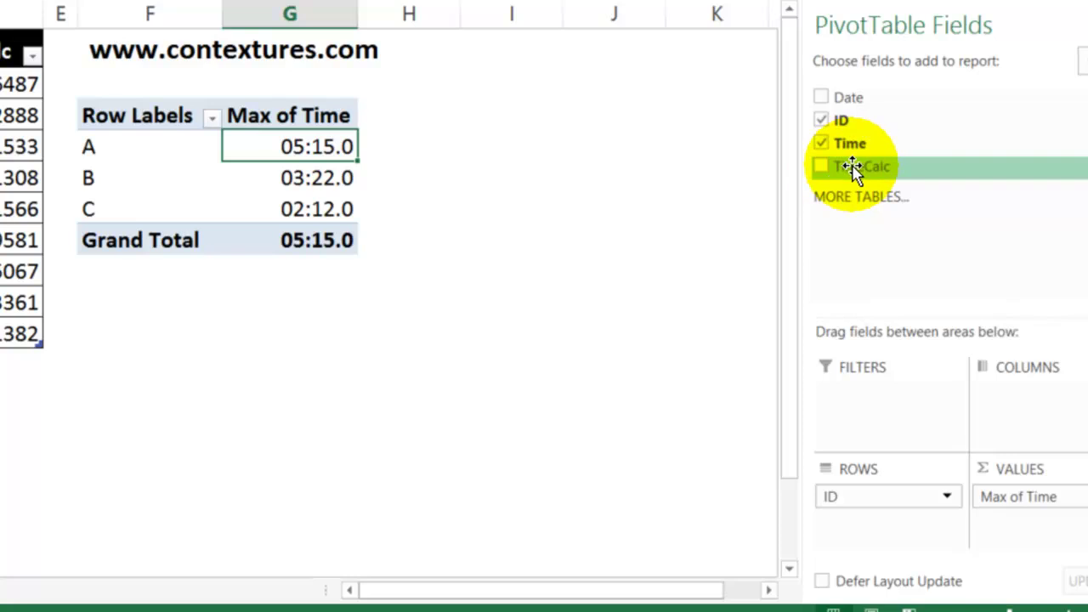
pyautogui.moveTo(852, 168); pyautogui.dragTo(1020, 519)
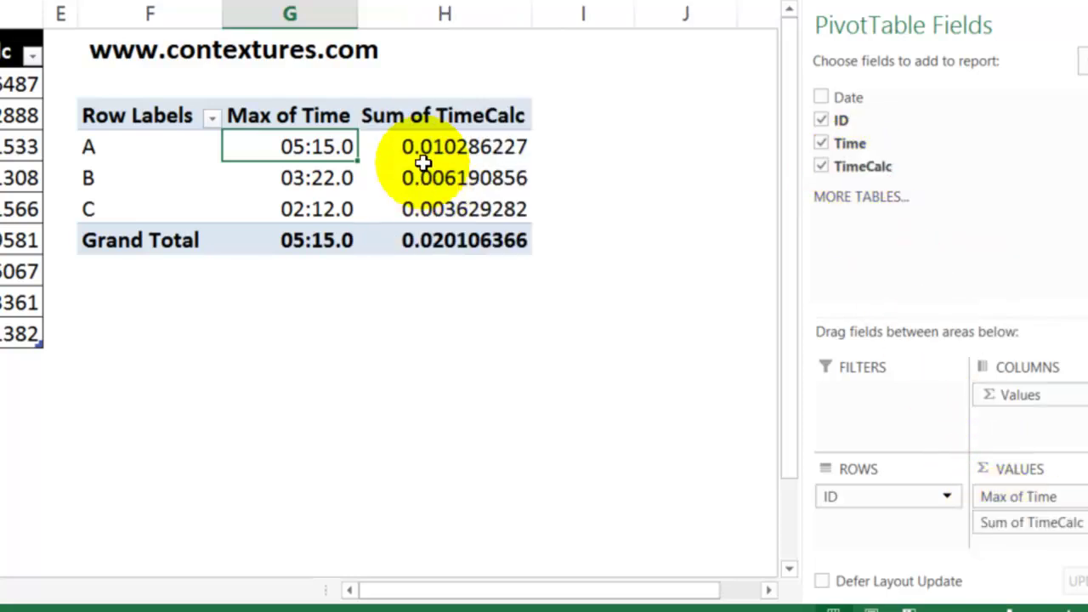
pyautogui.moveTo(429, 214)
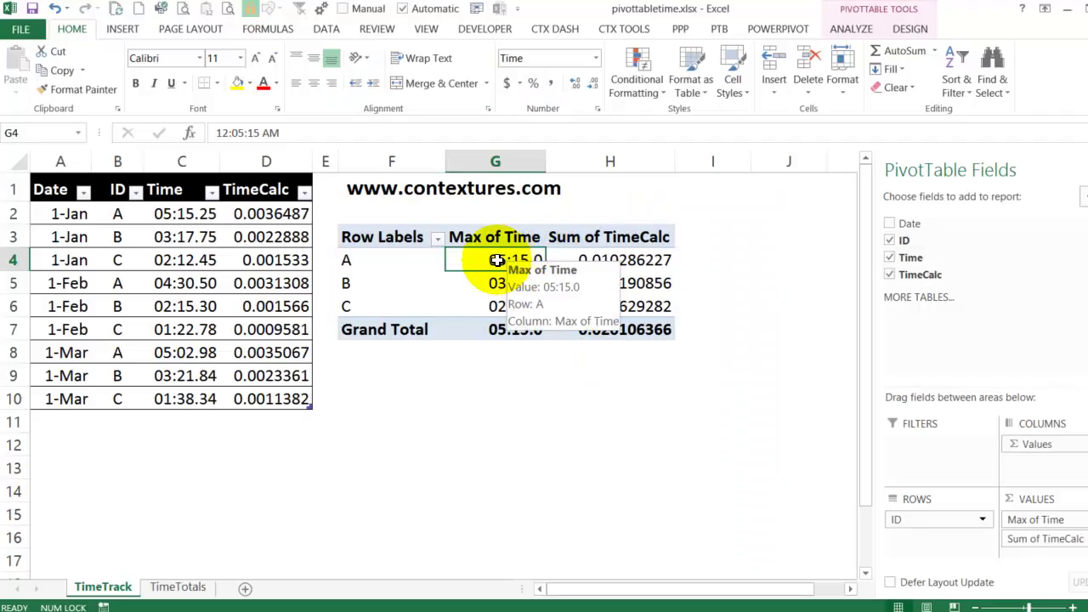
# Step: Give the Sum of TimeCalc field the 30:55.2 time number format in Value Field Settings
pyautogui.rightClick(586, 259)
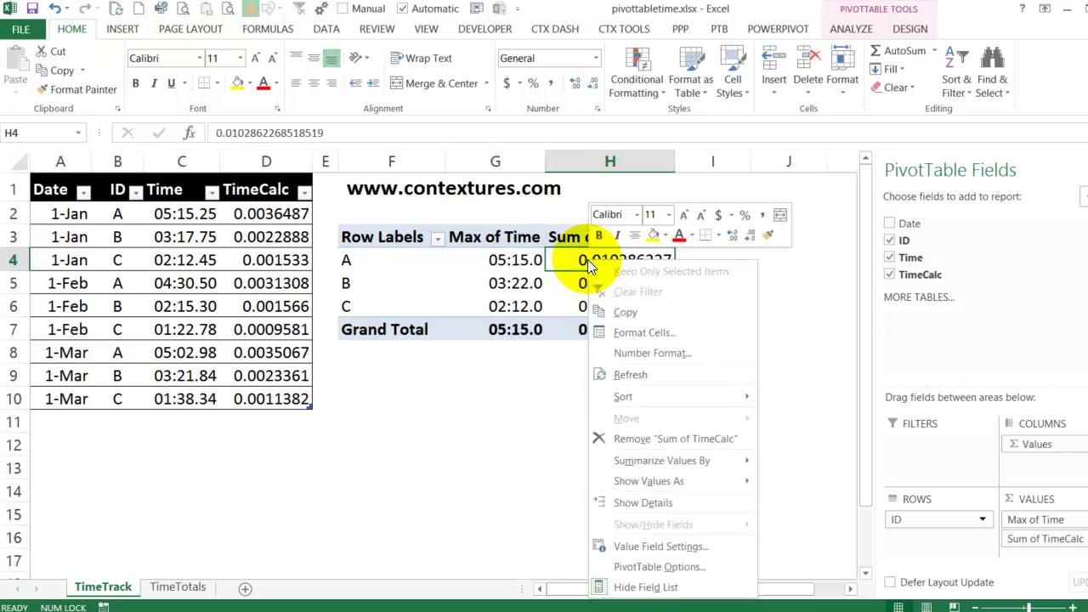
pyautogui.click(641, 549)
pyautogui.moveTo(595, 411); pyautogui.dragTo(590, 219)
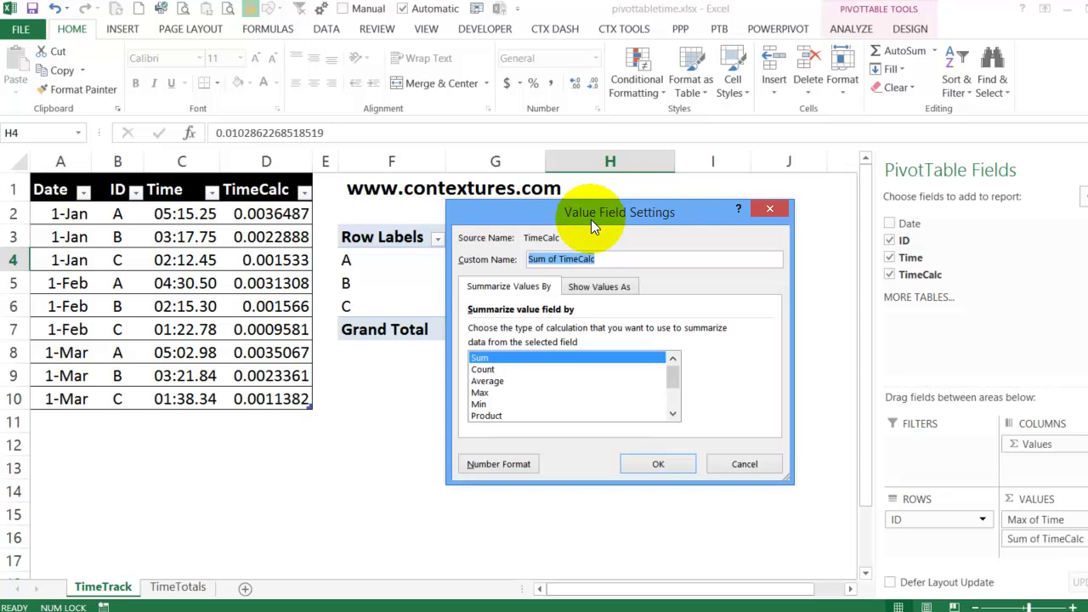
pyautogui.click(512, 466)
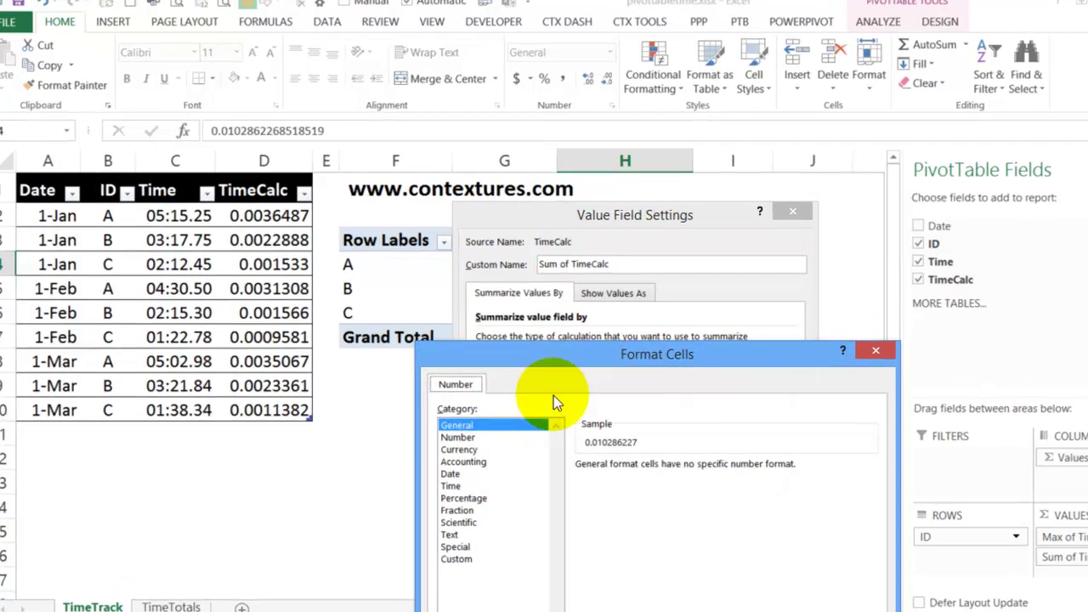
pyautogui.moveTo(553, 361); pyautogui.dragTo(571, 142)
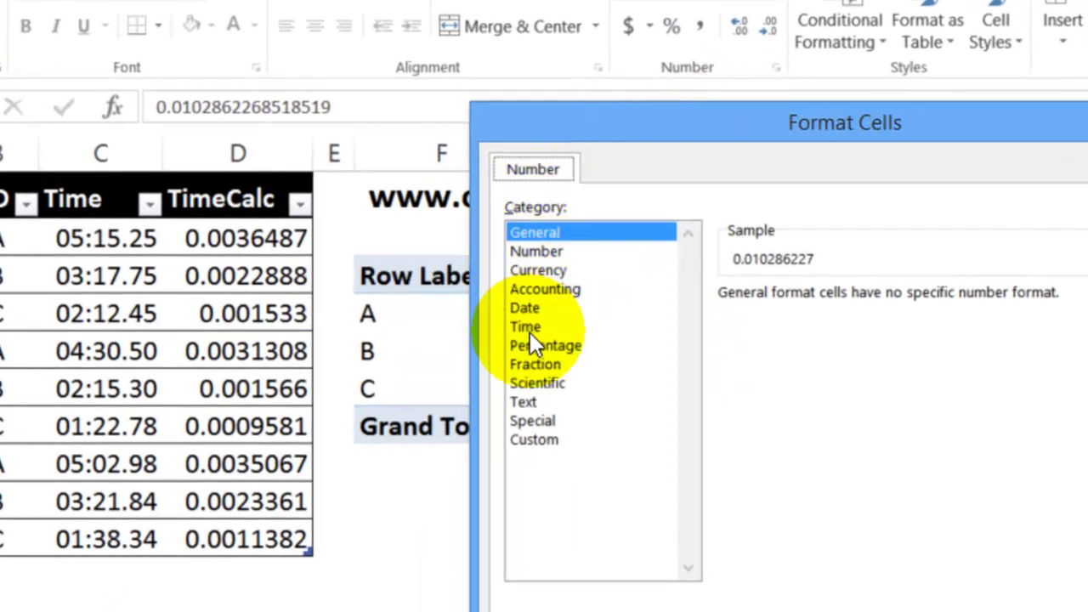
pyautogui.click(510, 321)
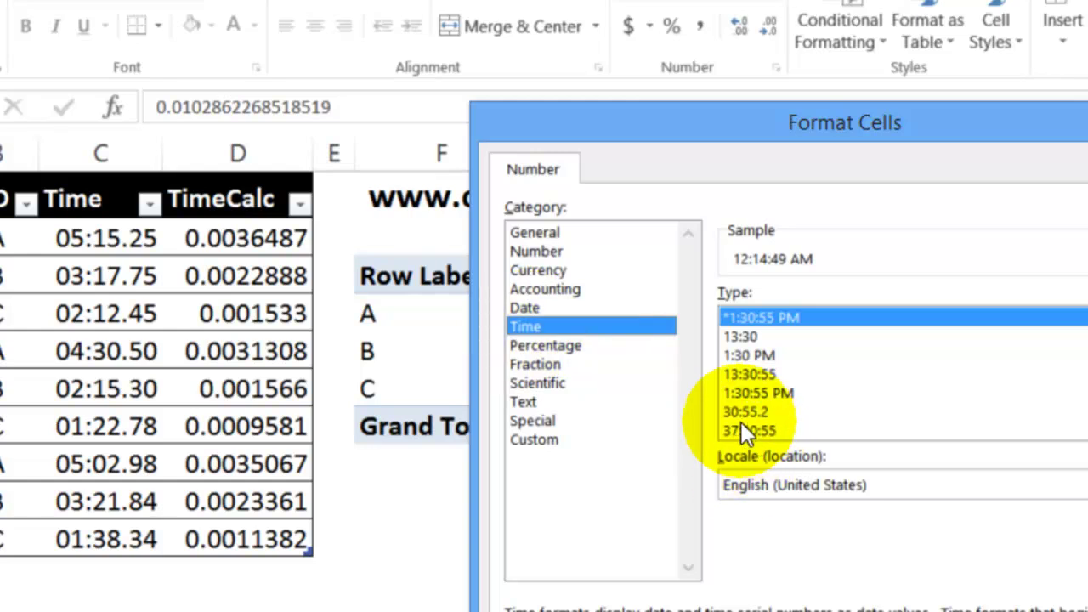
pyautogui.click(745, 412)
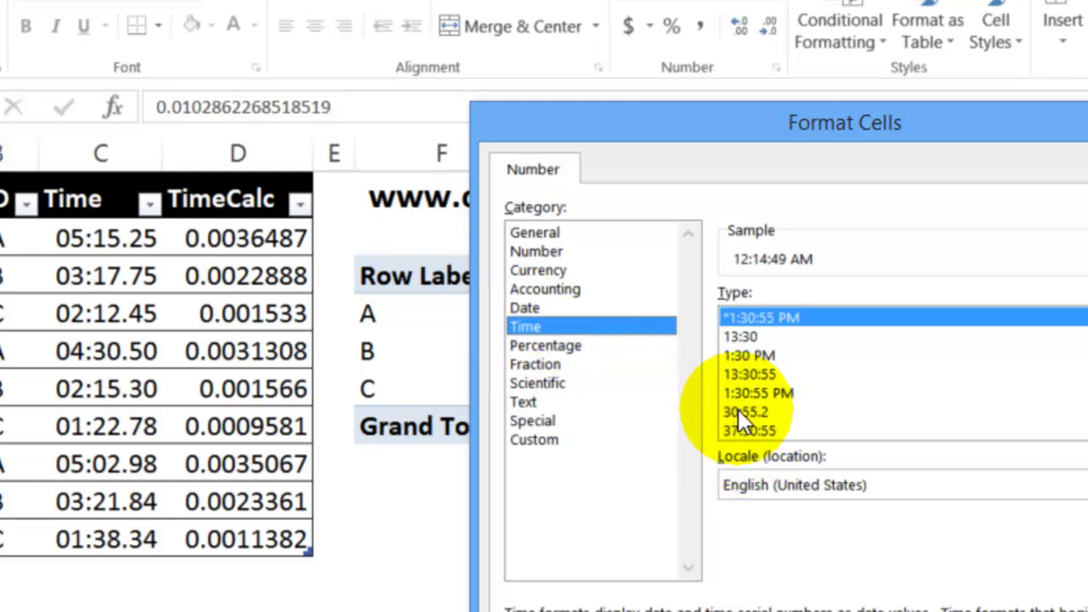
pyautogui.click(738, 410)
pyautogui.press('Return')
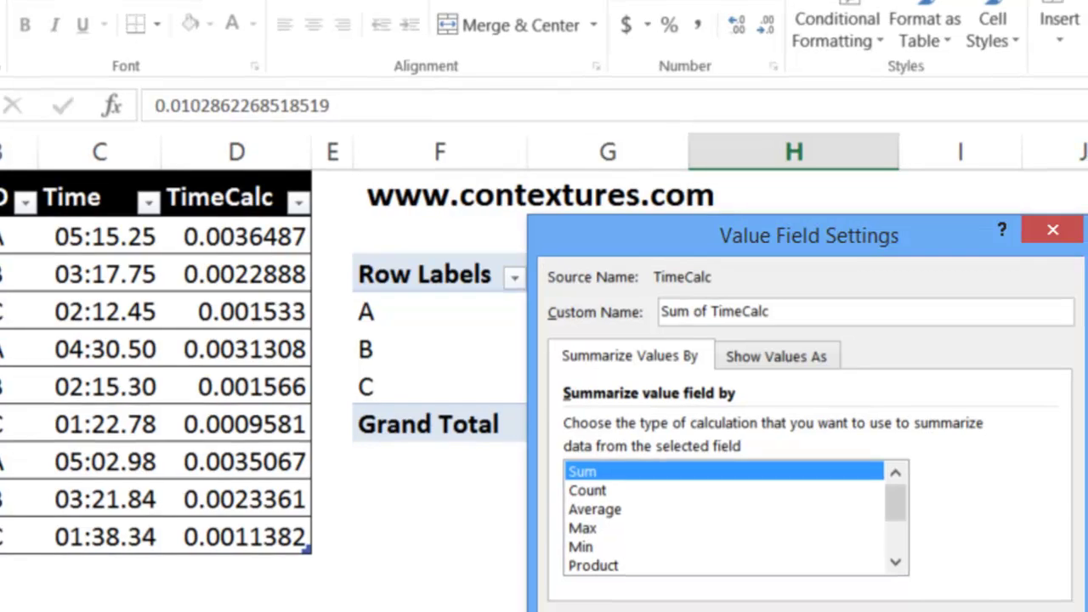
pyautogui.click(763, 611)
# Step: Summarize TimeCalc values by Max, giving 05:15.2, 03:21.8 and 02:12.5
pyautogui.rightClick(627, 193)
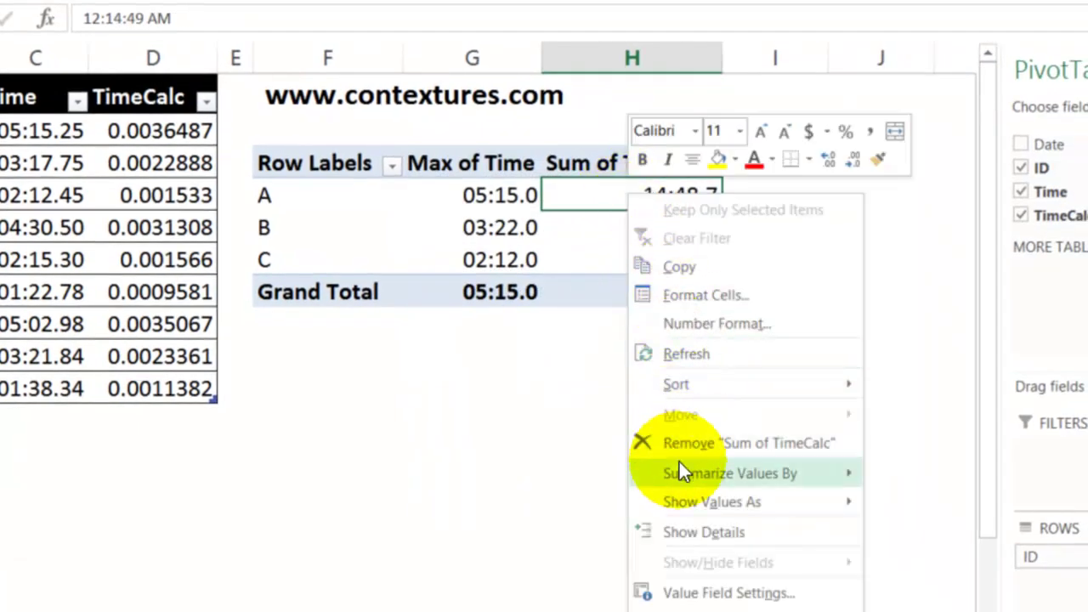
pyautogui.moveTo(679, 476)
pyautogui.click(905, 566)
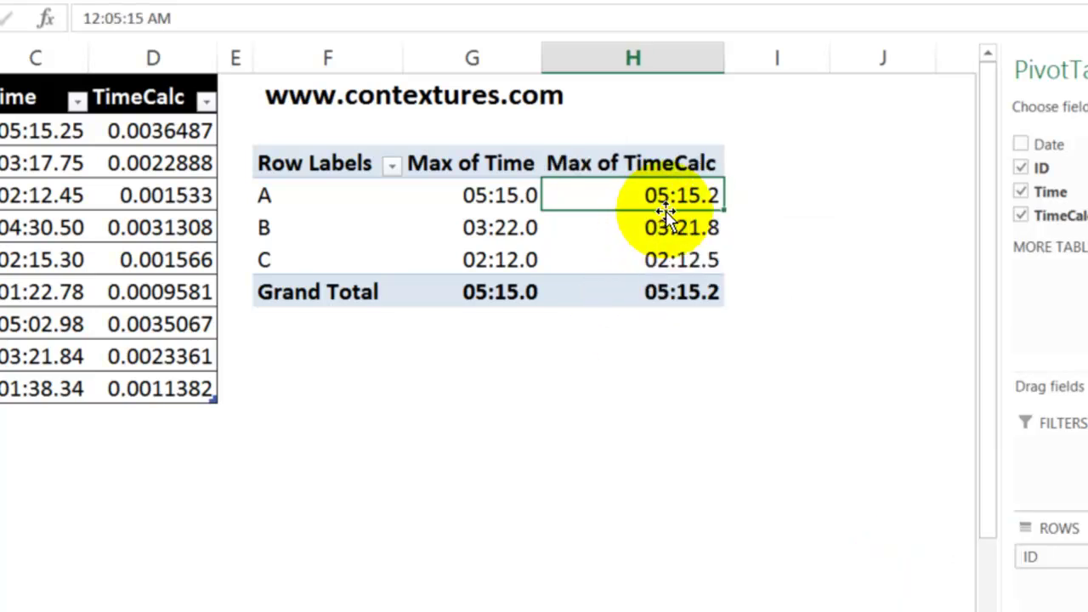
pyautogui.moveTo(706, 198)
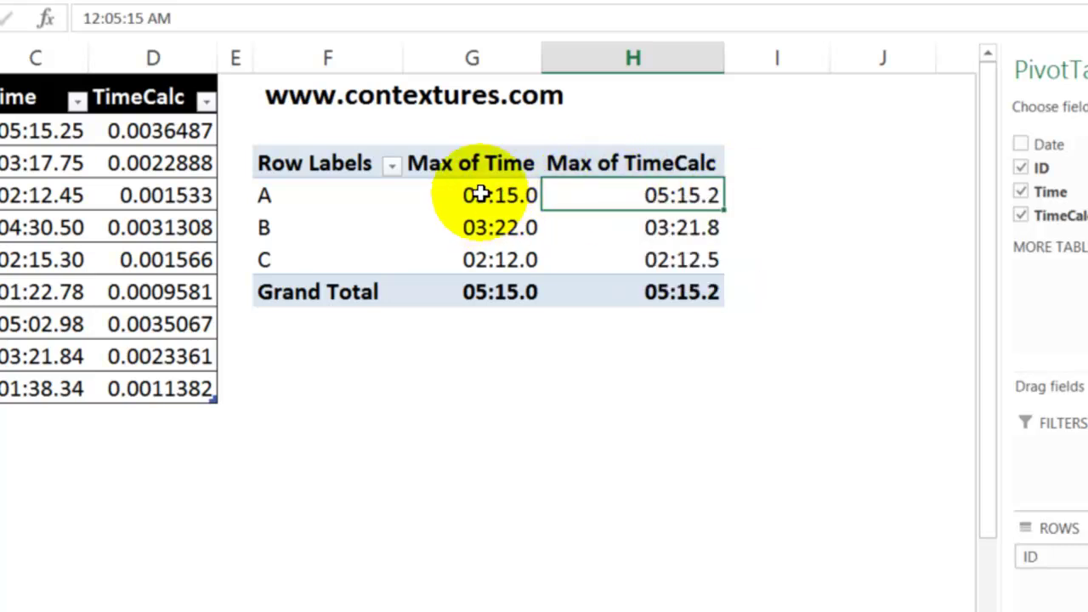
pyautogui.moveTo(480, 193)
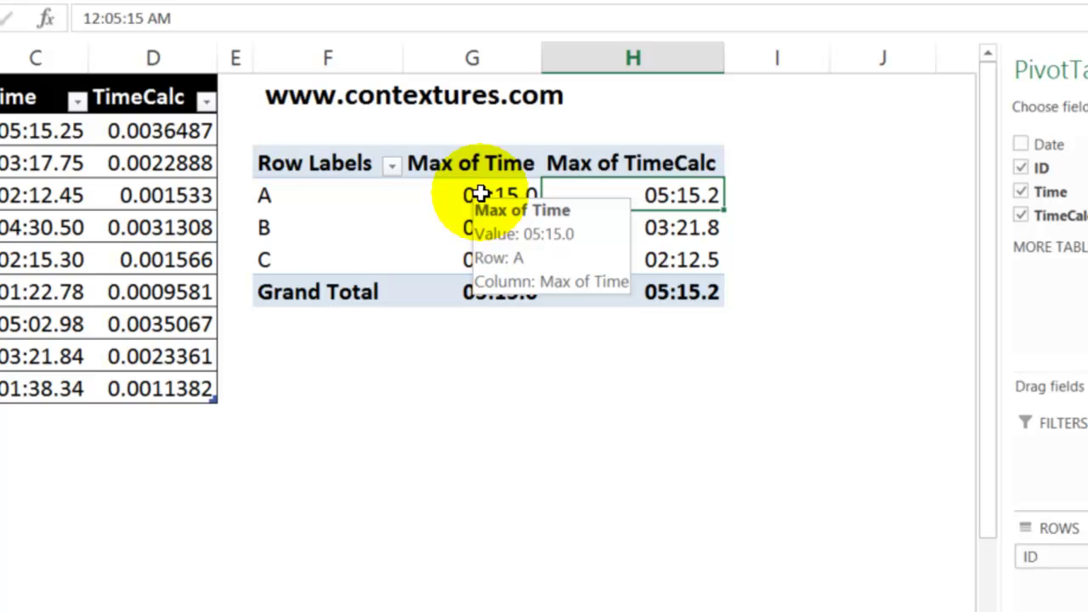